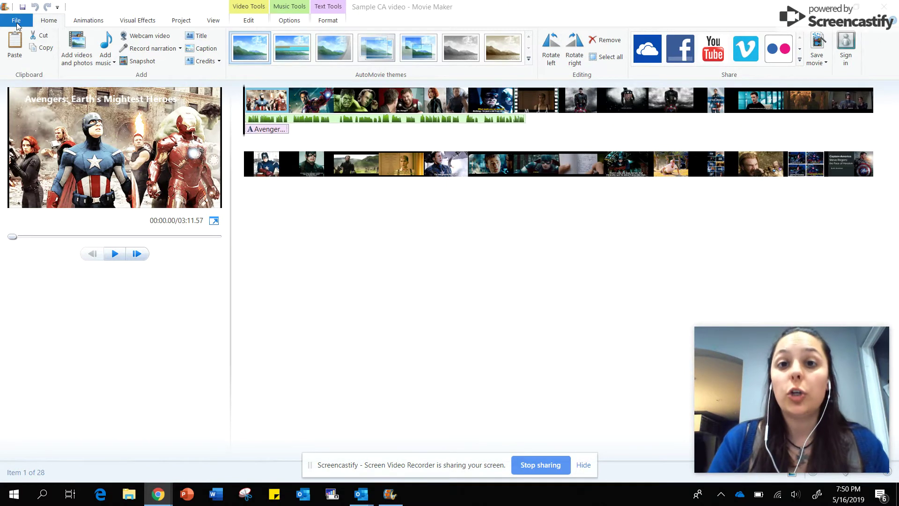
- Start publishing the movie to YouTube, then dismiss the Microsoft account sign-in
left_click(731, 19)
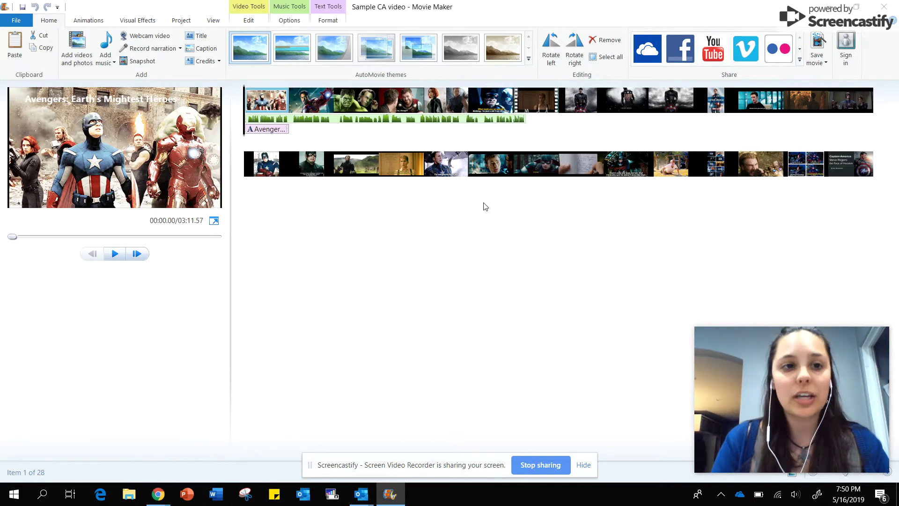
left_click(14, 23)
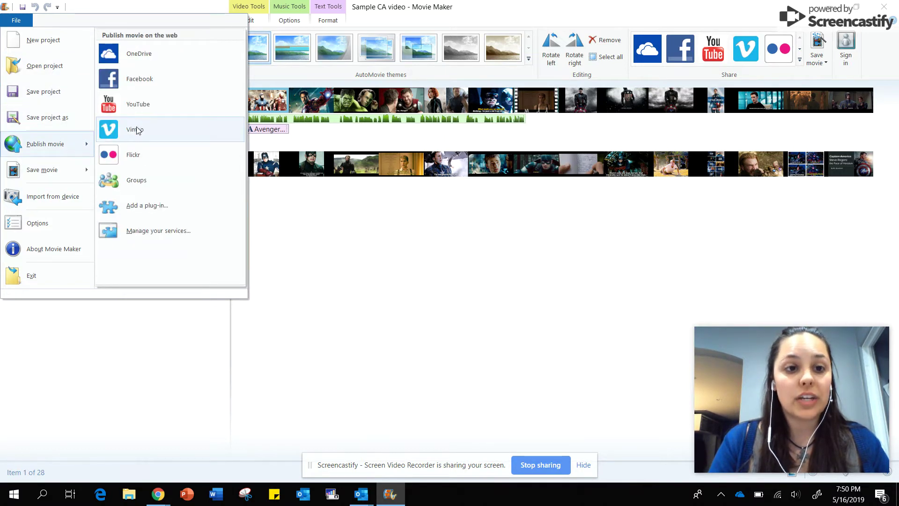
mouse_move(45, 143)
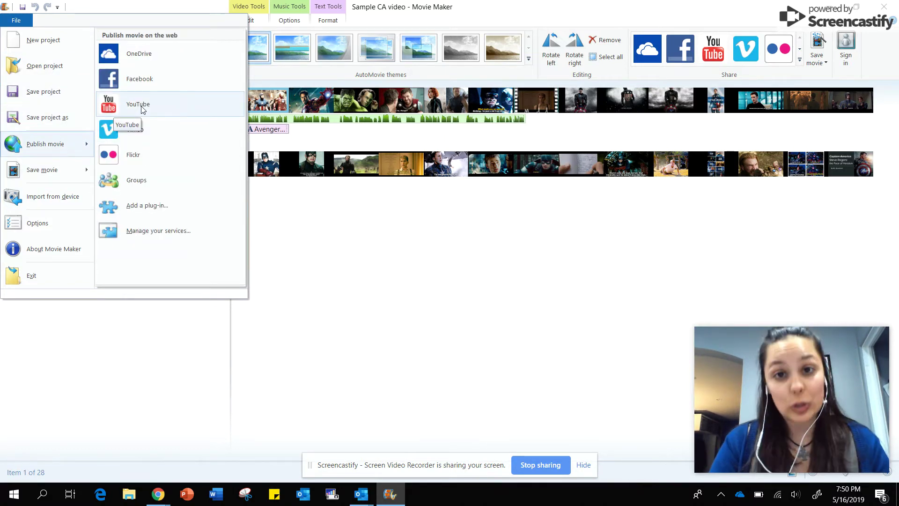
left_click(141, 107)
left_click(324, 199)
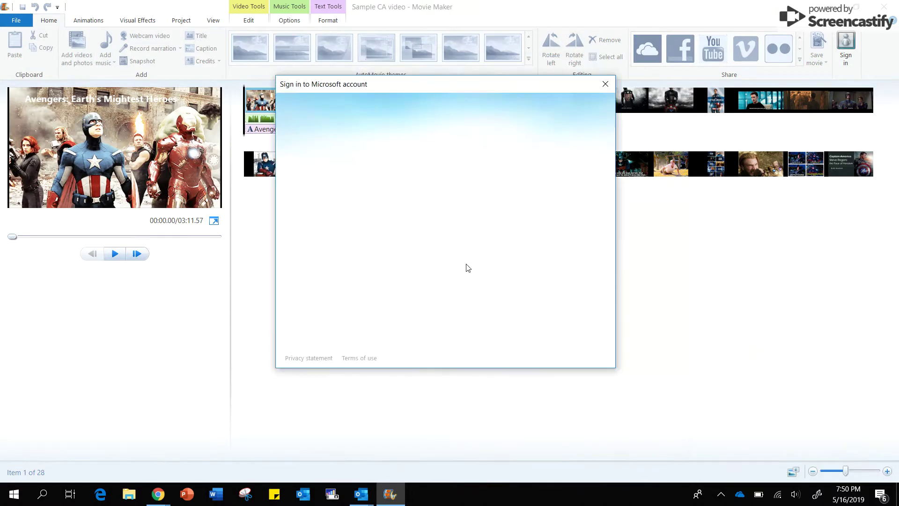
left_click(603, 85)
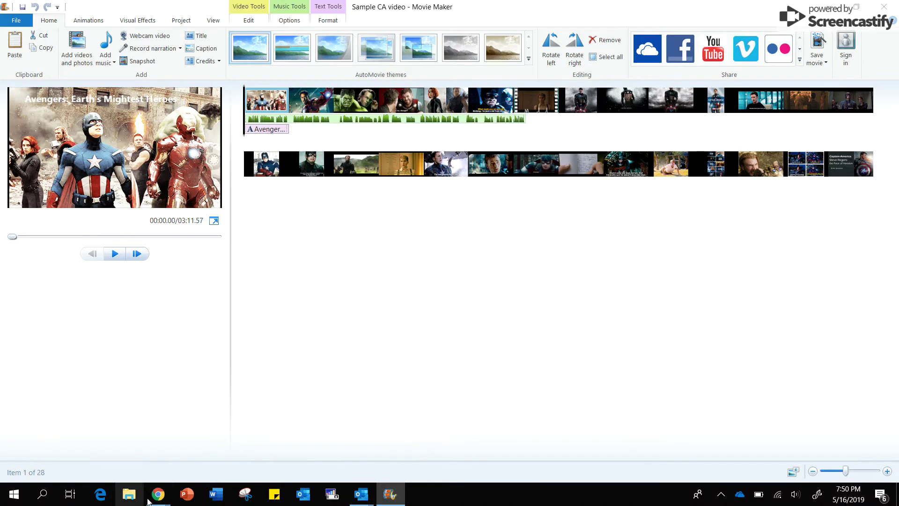
mouse_move(157, 495)
left_click(305, 448)
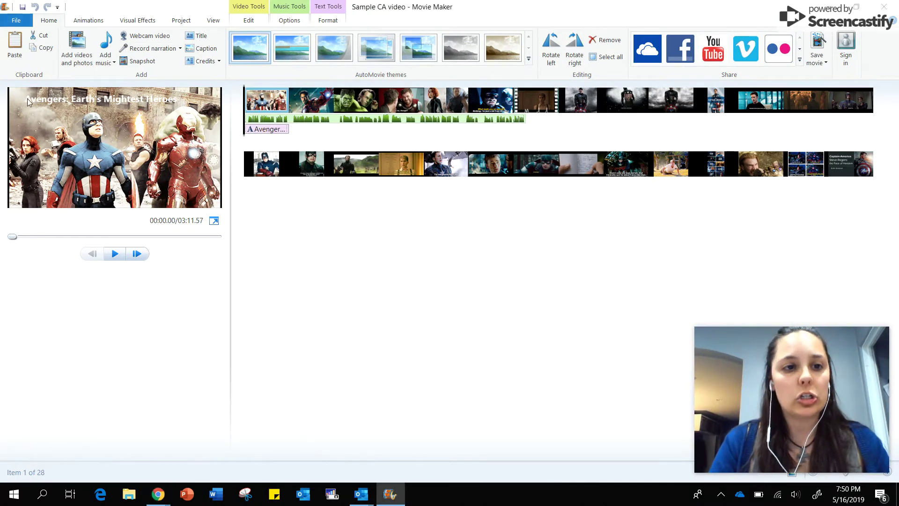
- Save the movie for computer as 'Benchmark 2' on the Desktop
left_click(17, 21)
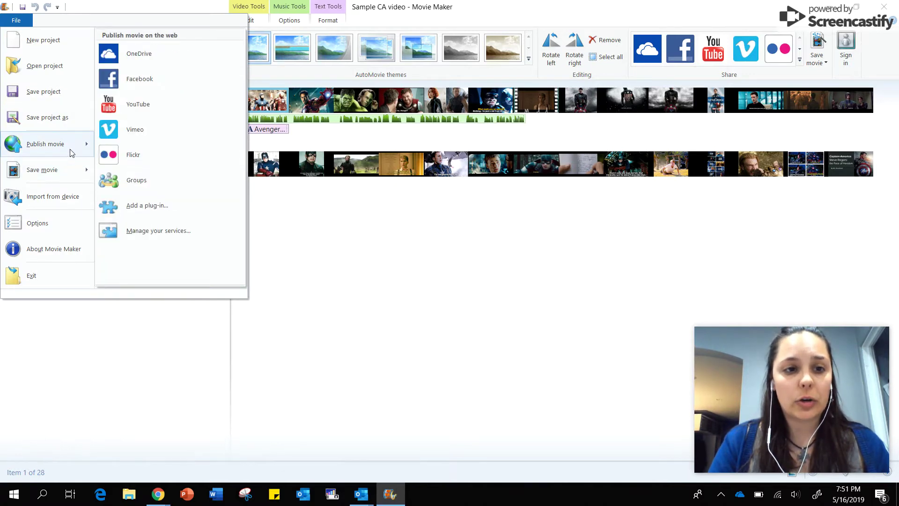
mouse_move(42, 170)
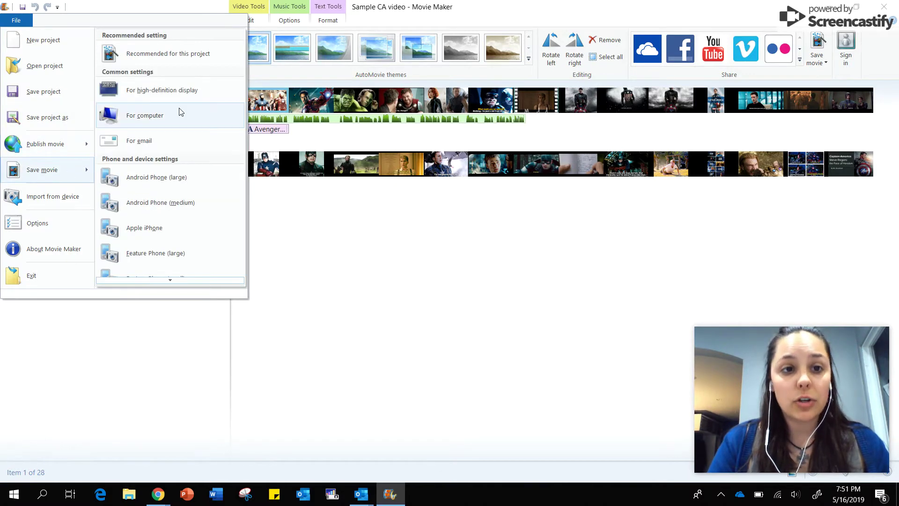
left_click(190, 53)
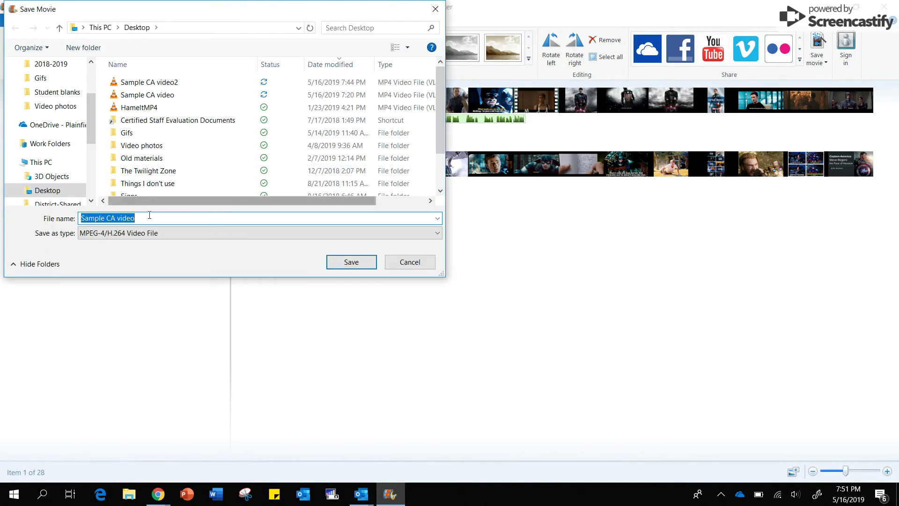
type("Benchmark 2")
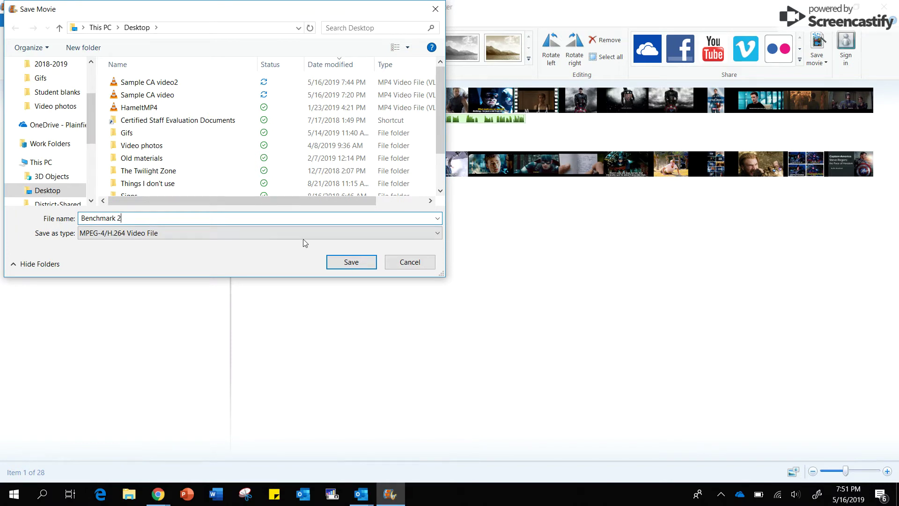
left_click_drag(187, 14, 200, 32)
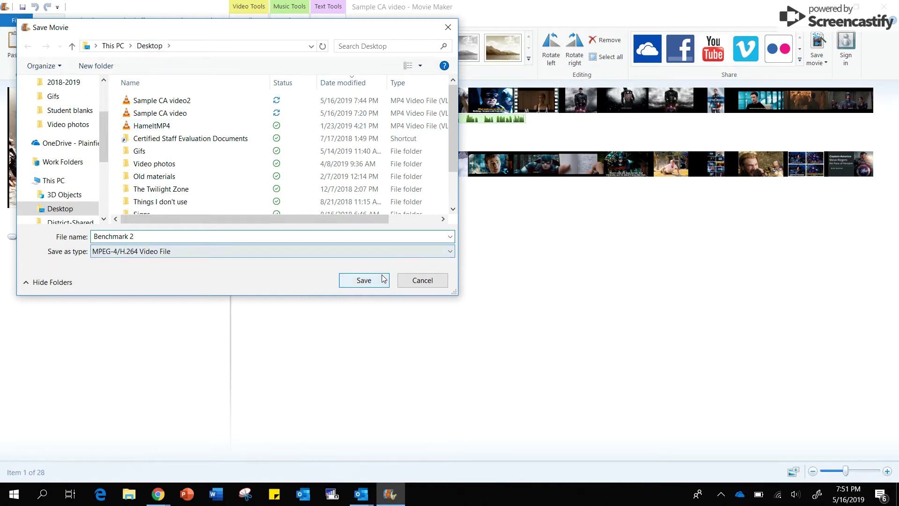
left_click(364, 281)
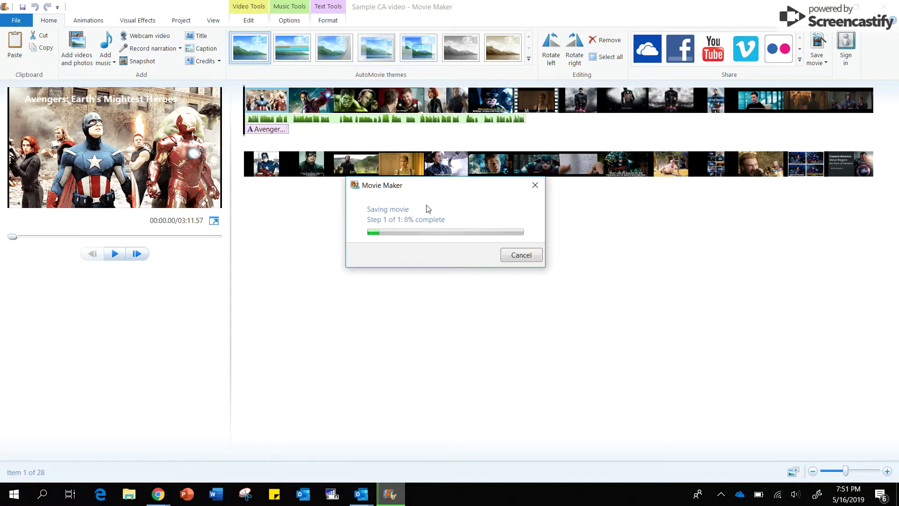
mouse_move(157, 495)
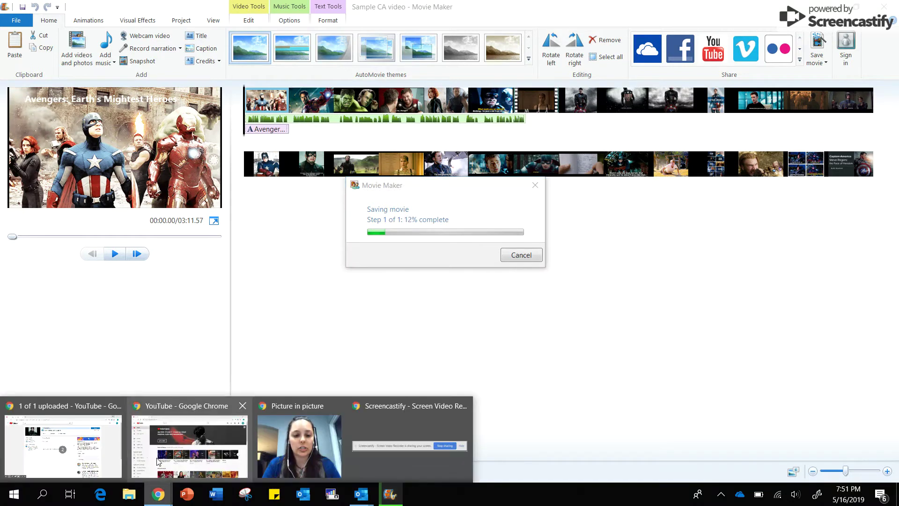
left_click(195, 421)
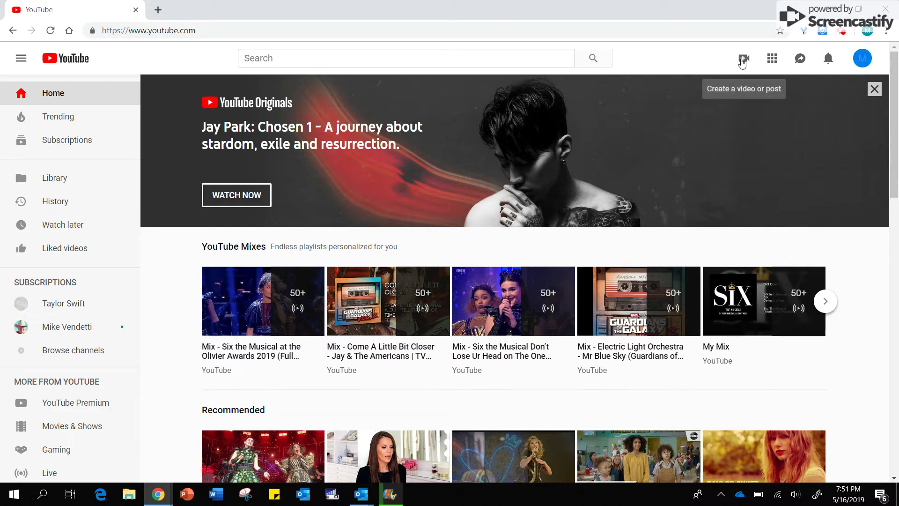
- Open YouTube's video upload page and browse files sorted newest first, then cancel the picker
left_click(743, 62)
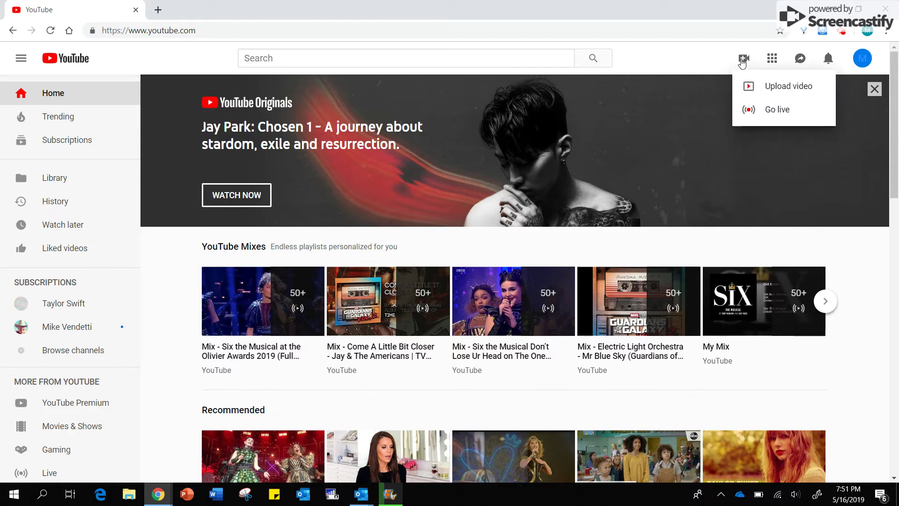
left_click(757, 86)
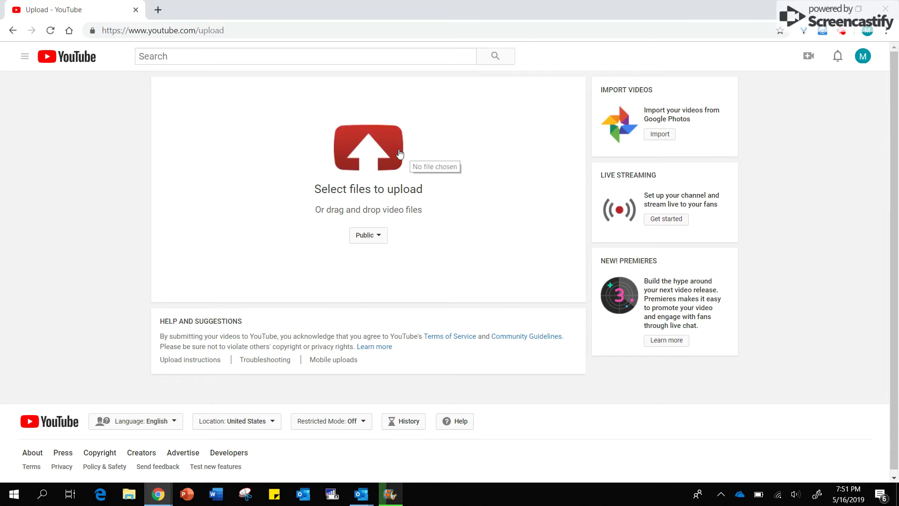
left_click(372, 151)
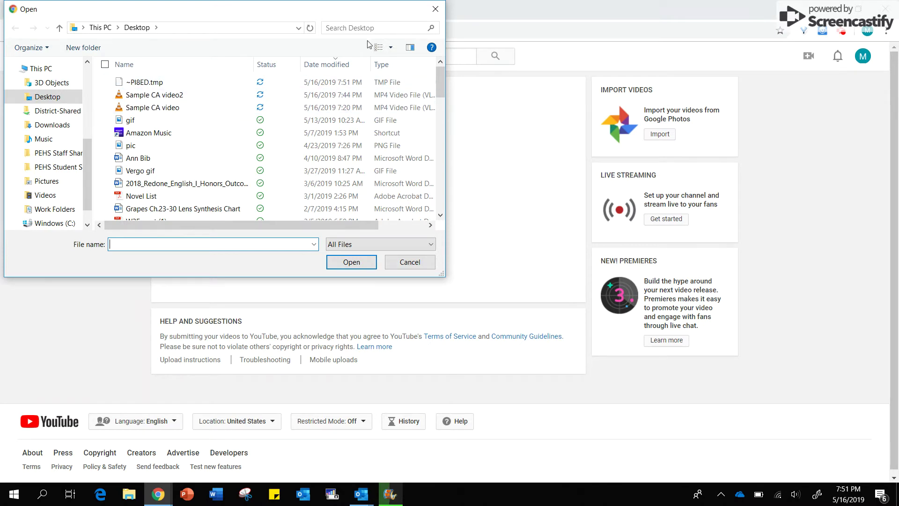
left_click(209, 63)
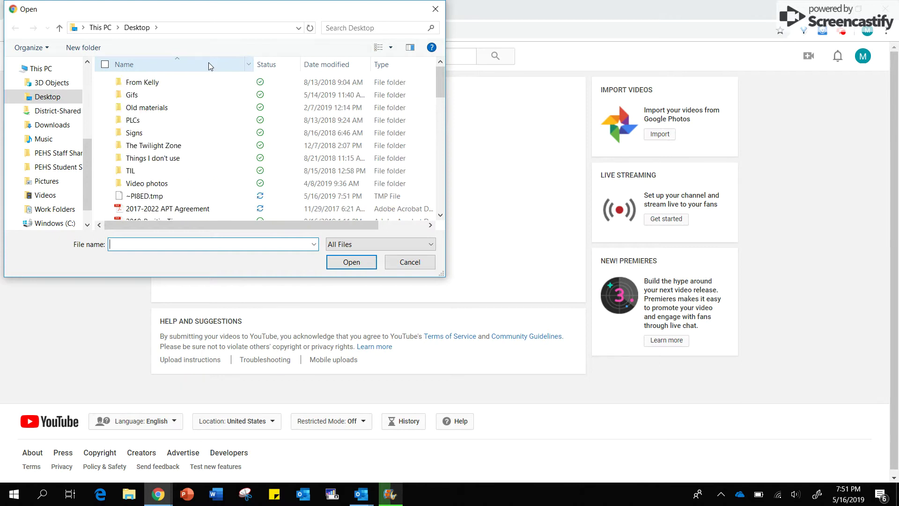
left_click(345, 63)
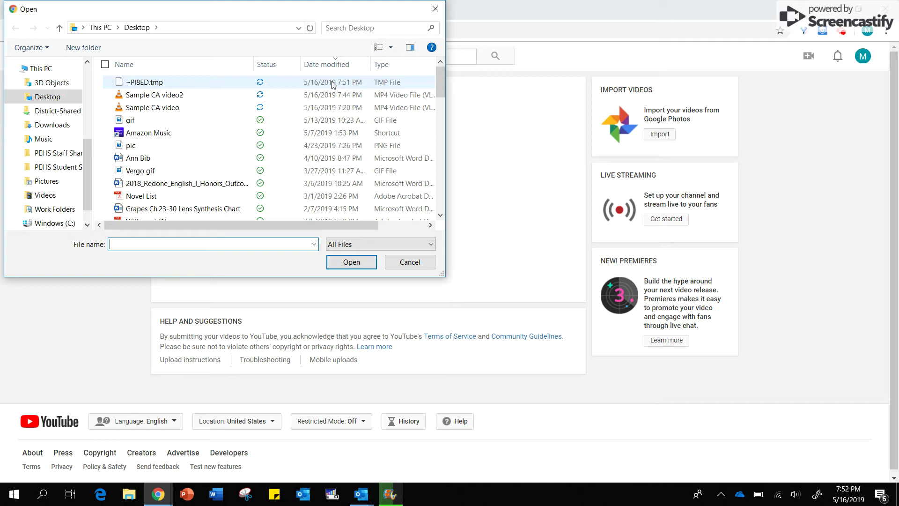
left_click(408, 262)
mouse_move(390, 495)
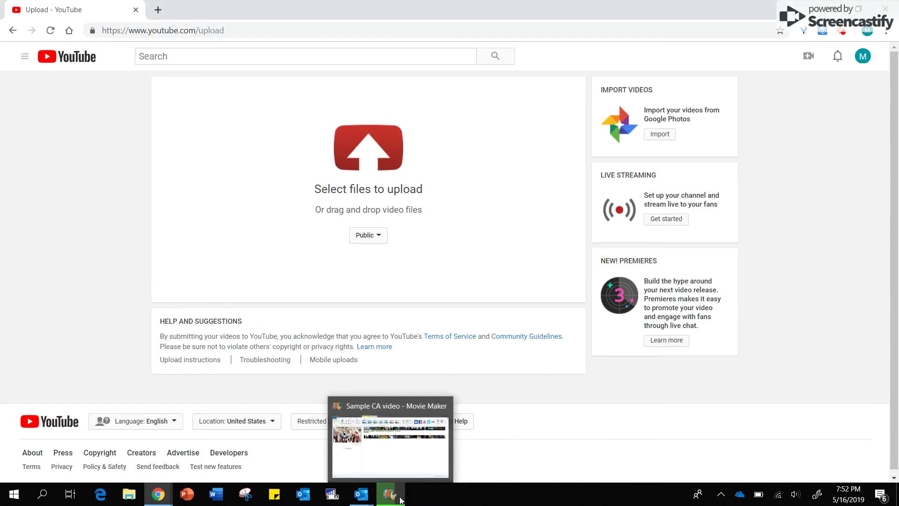
left_click(396, 495)
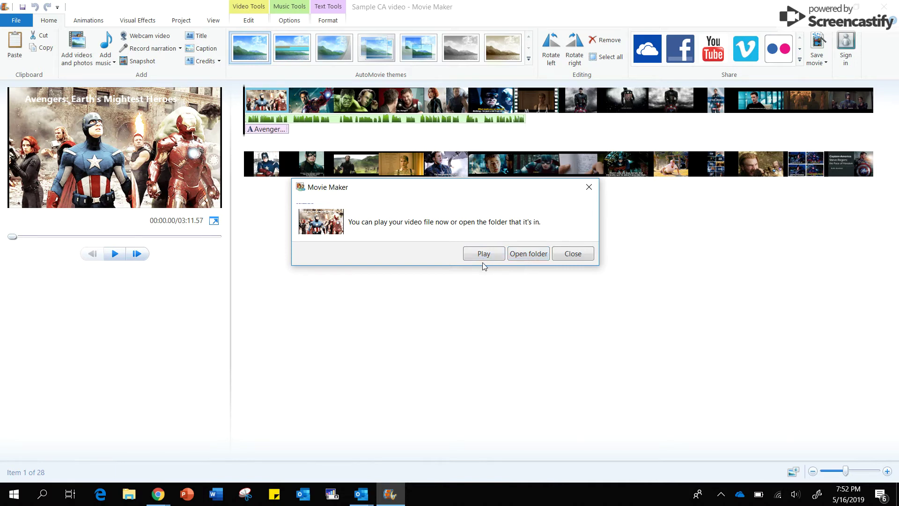
- Close Movie Maker's save-complete message for Benchmark 2
left_click(573, 254)
mouse_move(158, 495)
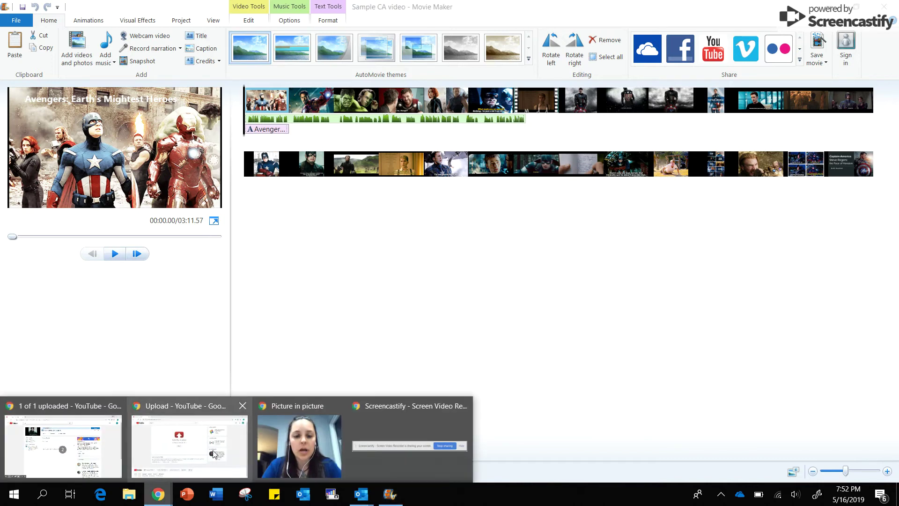
- Select the Benchmark 2 MP4 on YouTube's upload page to start uploading it
left_click(214, 454)
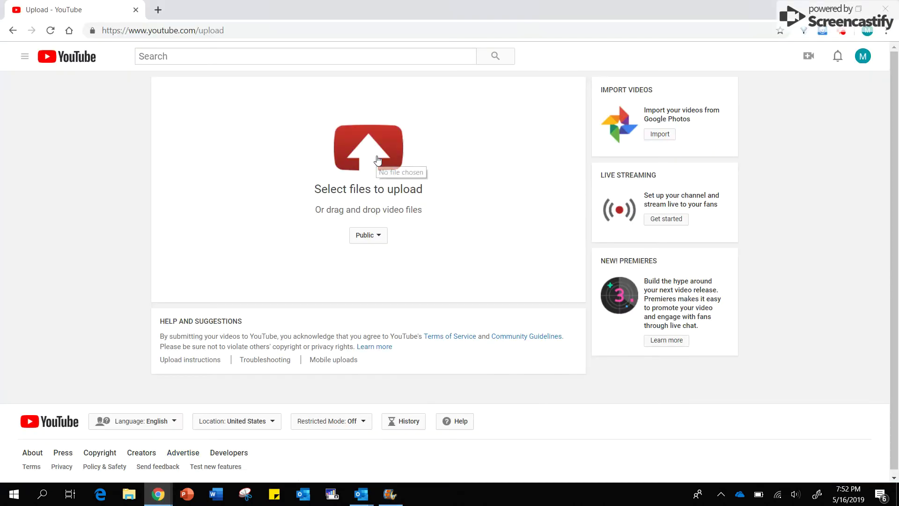
left_click(377, 160)
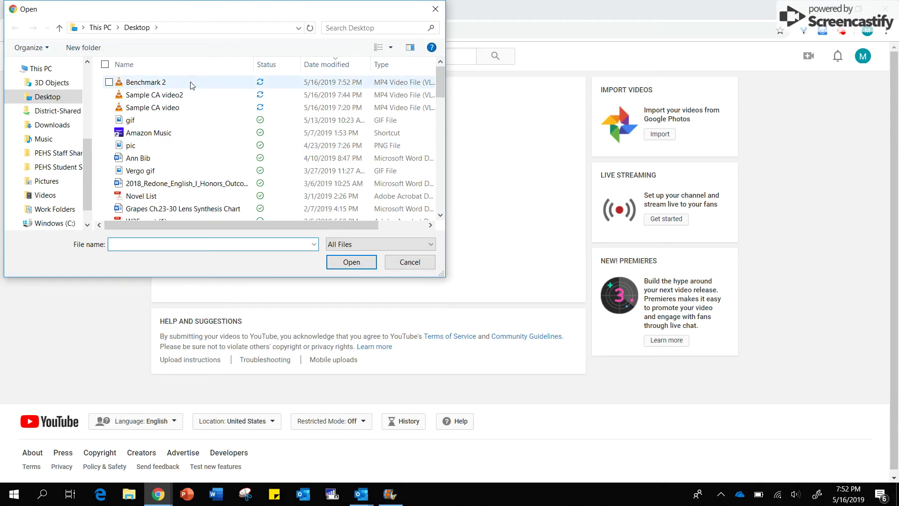
double_click(190, 85)
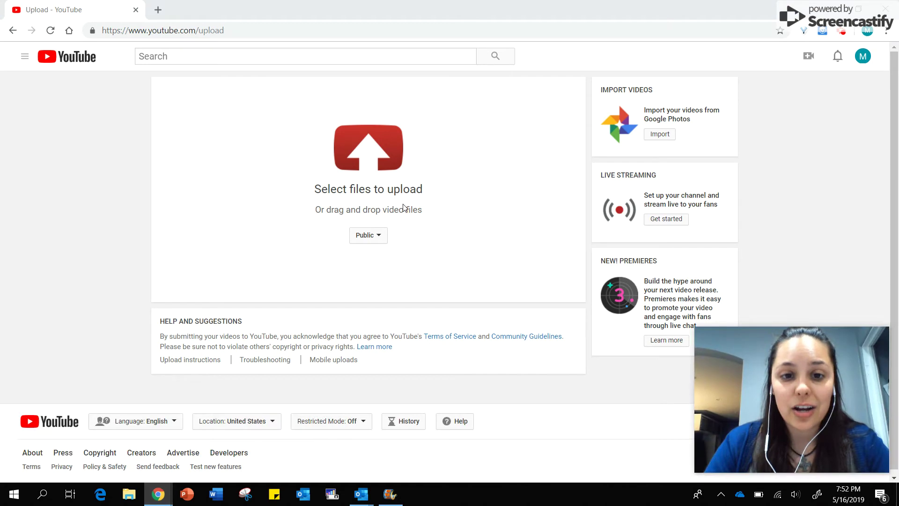
left_click(317, 437)
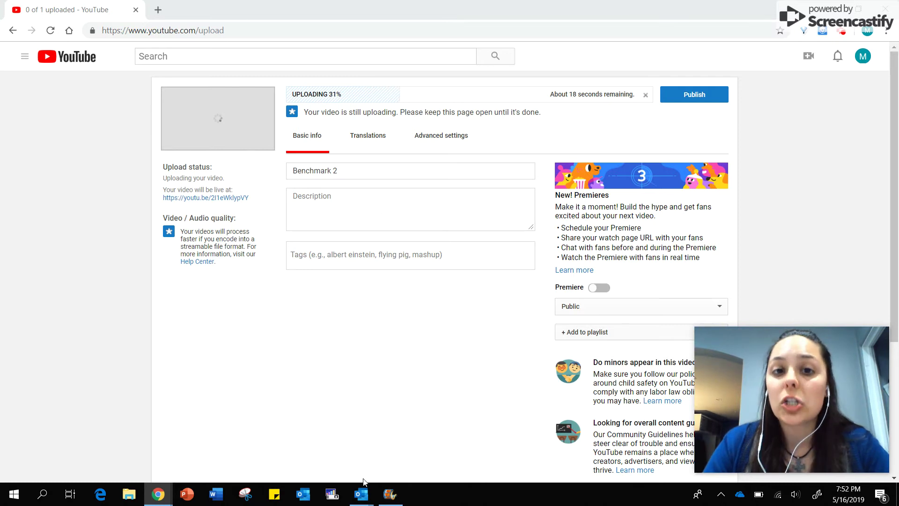
mouse_move(362, 494)
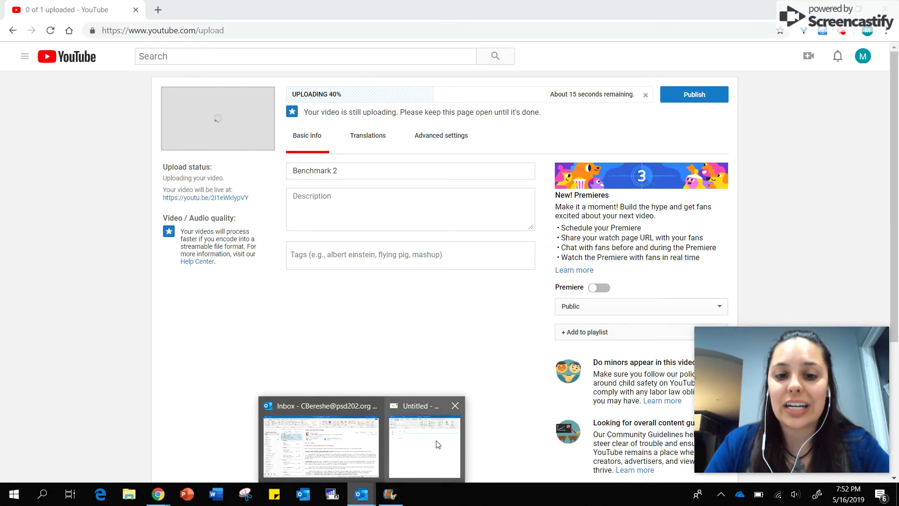
left_click(436, 444)
type("cber")
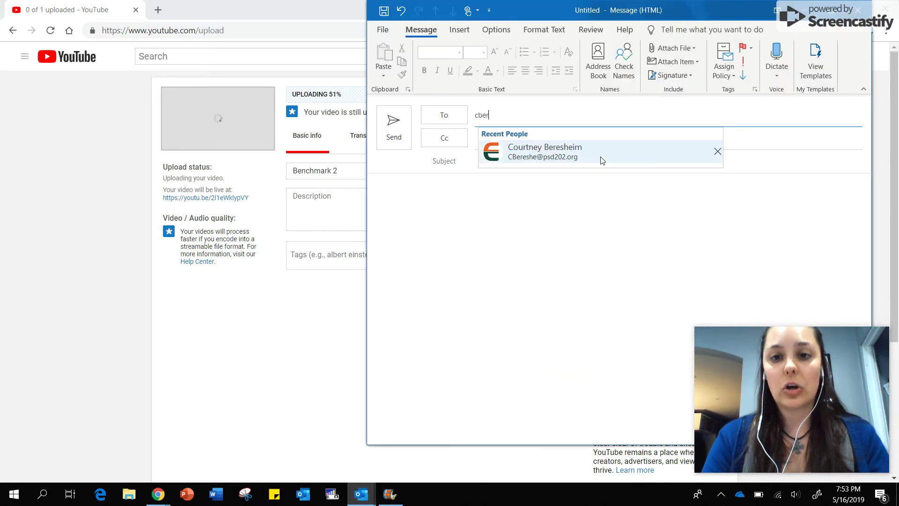
- Address the Outlook email to the suggested teacher with subject 'Benchmark 2'
left_click(592, 151)
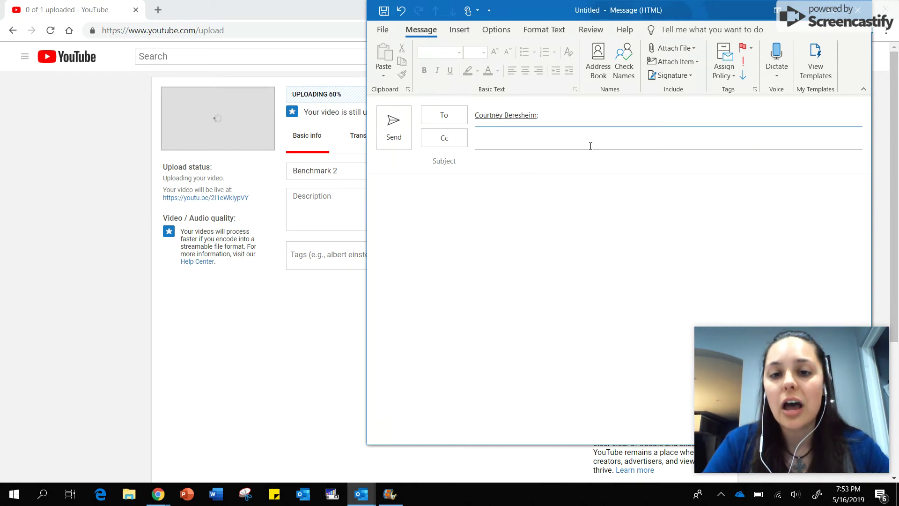
left_click(587, 159)
type("Benchmark 2")
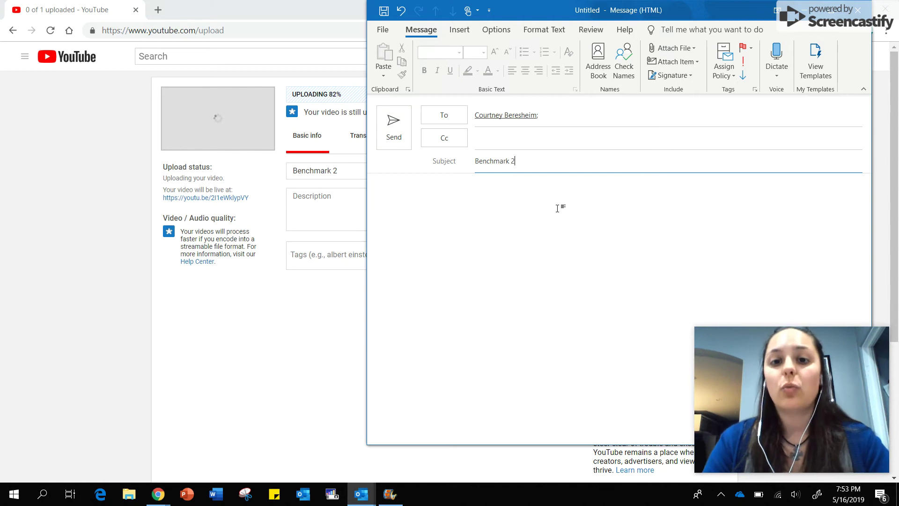
left_click(560, 208)
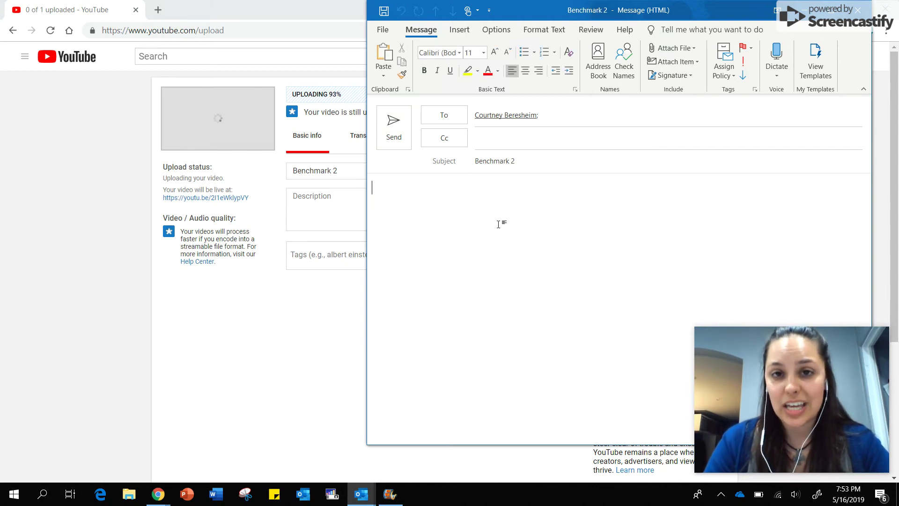
left_click(331, 316)
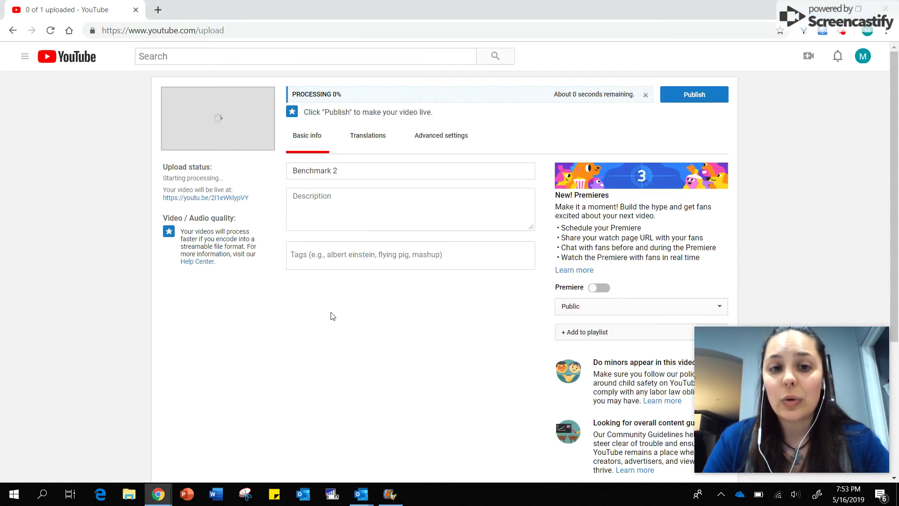
- Give Benchmark 2 the description 'Your Name', publish it, and select its share link
left_click(363, 207)
type("Your N")
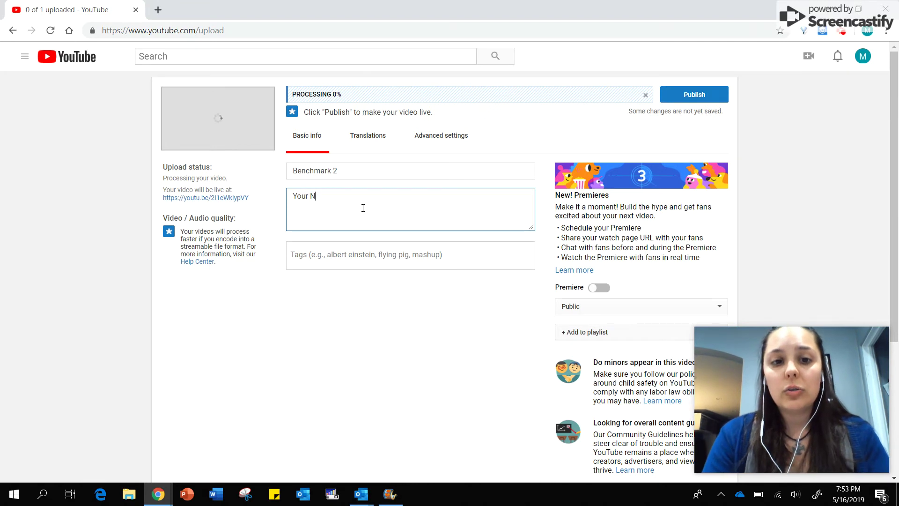
type("ame")
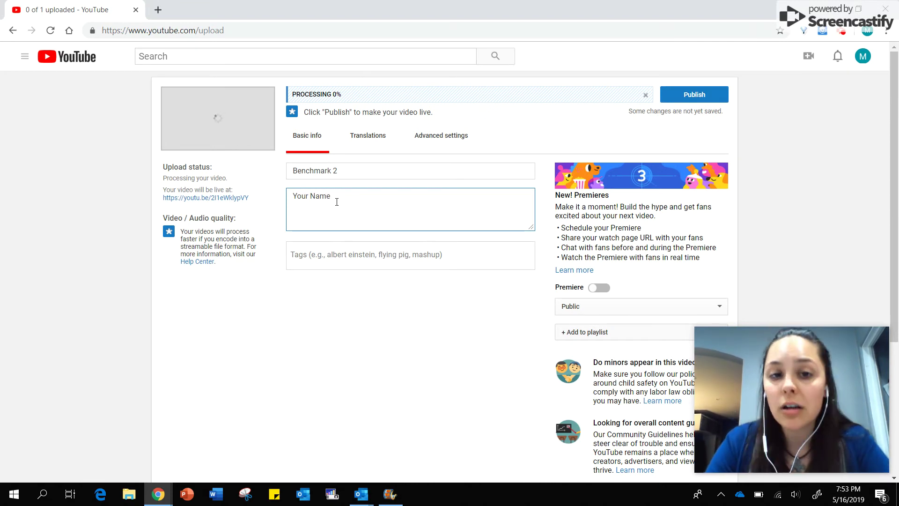
left_click(367, 169)
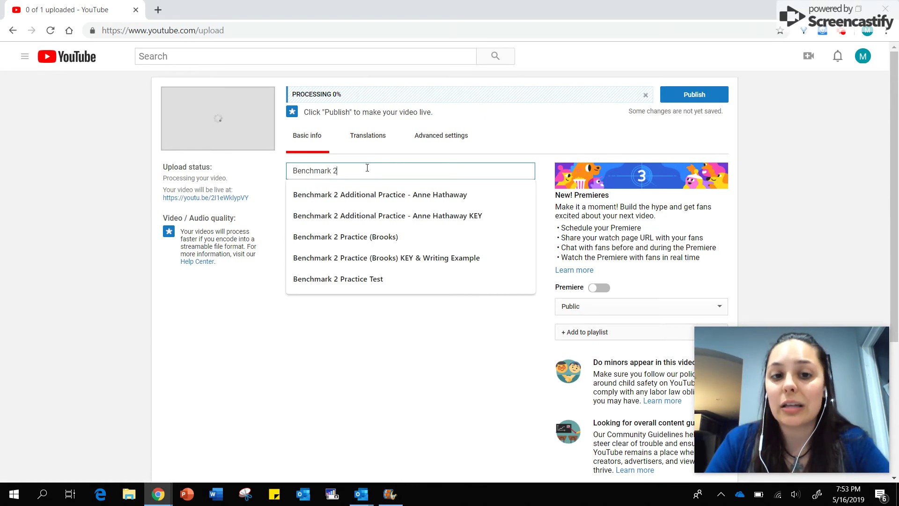
left_click(276, 205)
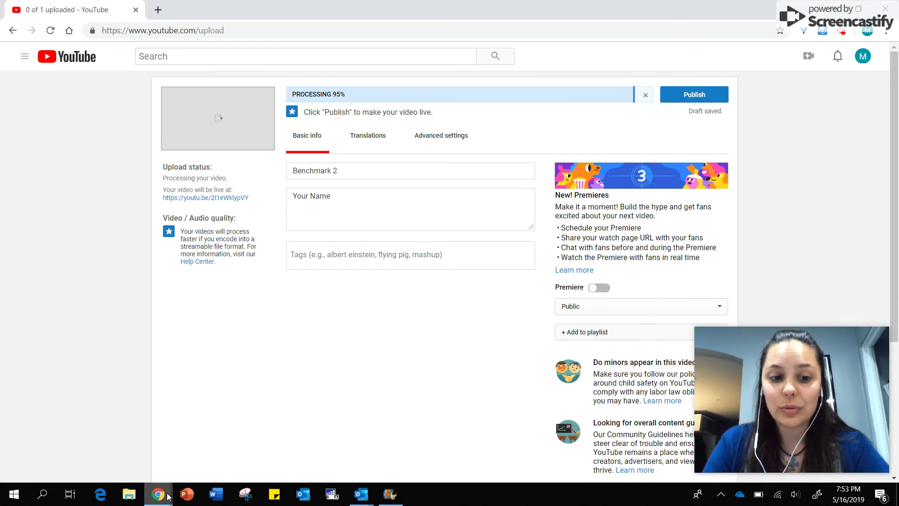
mouse_move(158, 494)
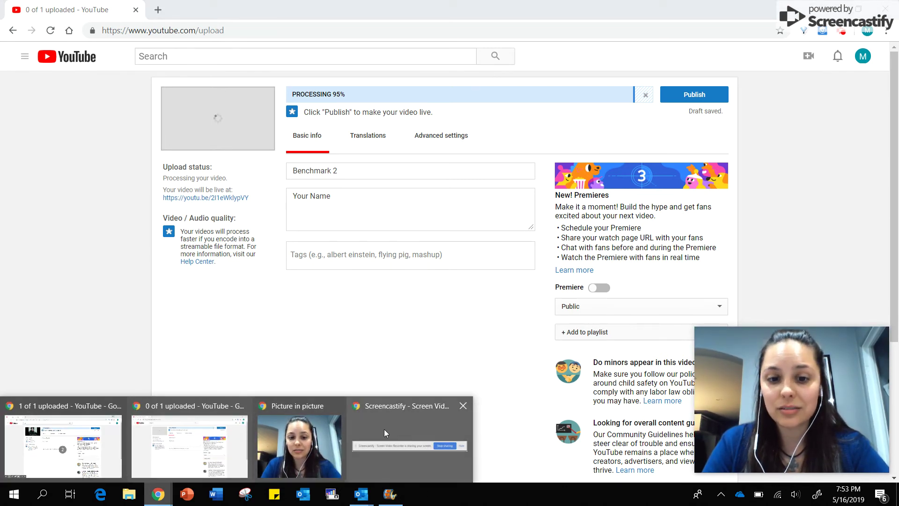
left_click(389, 406)
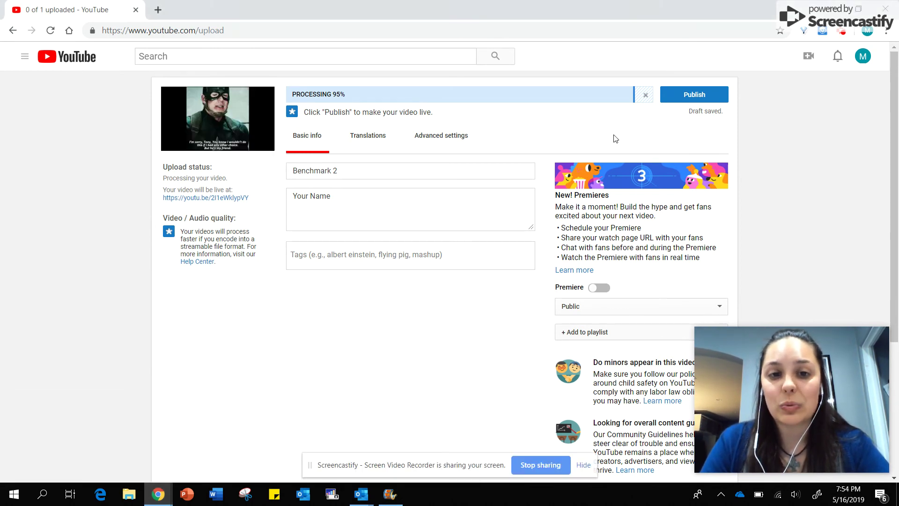
left_click(694, 96)
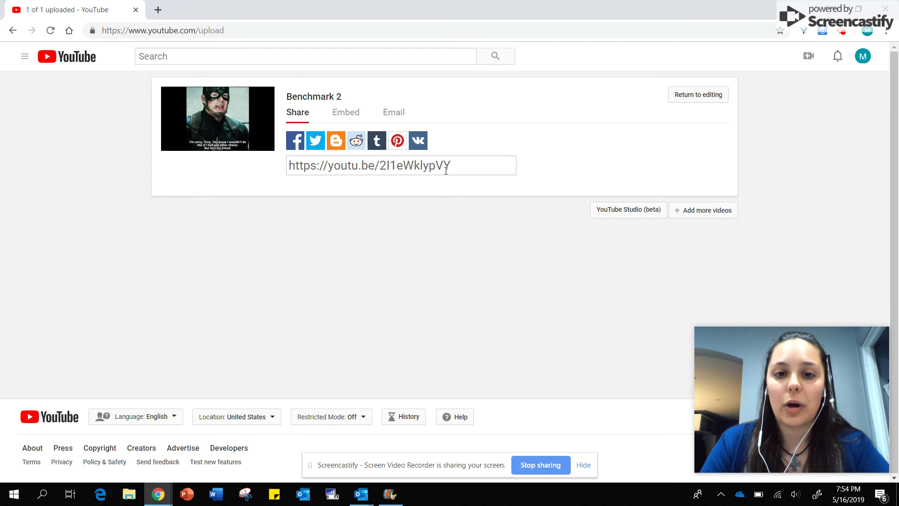
left_click(446, 170)
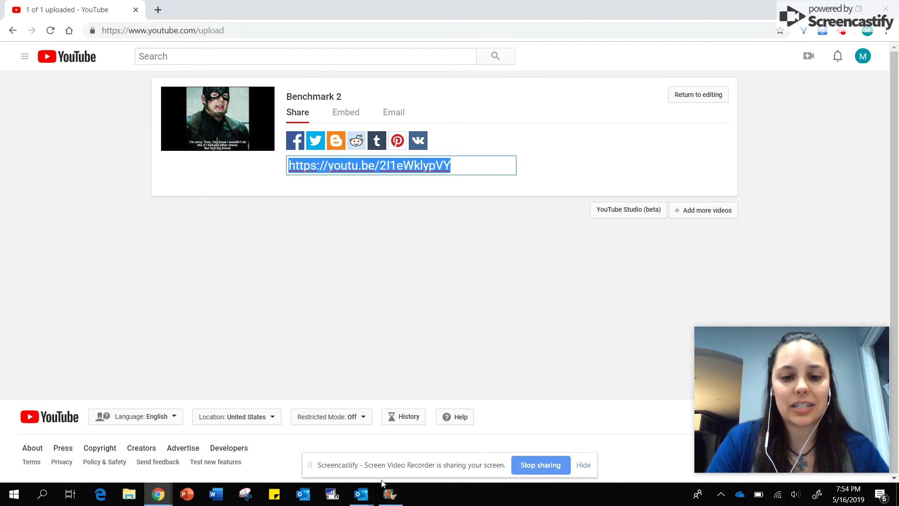
mouse_move(361, 494)
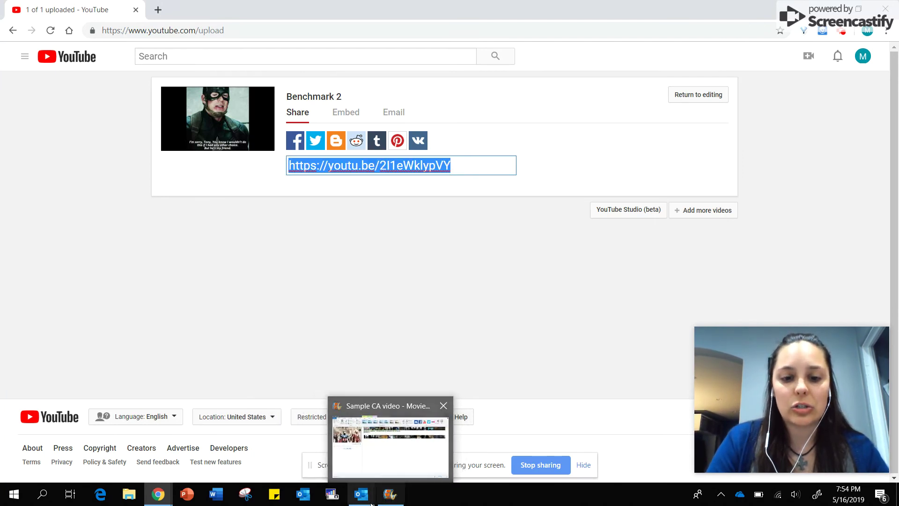
- Write a greeting, the pasted video link and a sign-off in the email, then send it
left_click(422, 470)
left_click(469, 233)
type("Here is my video")
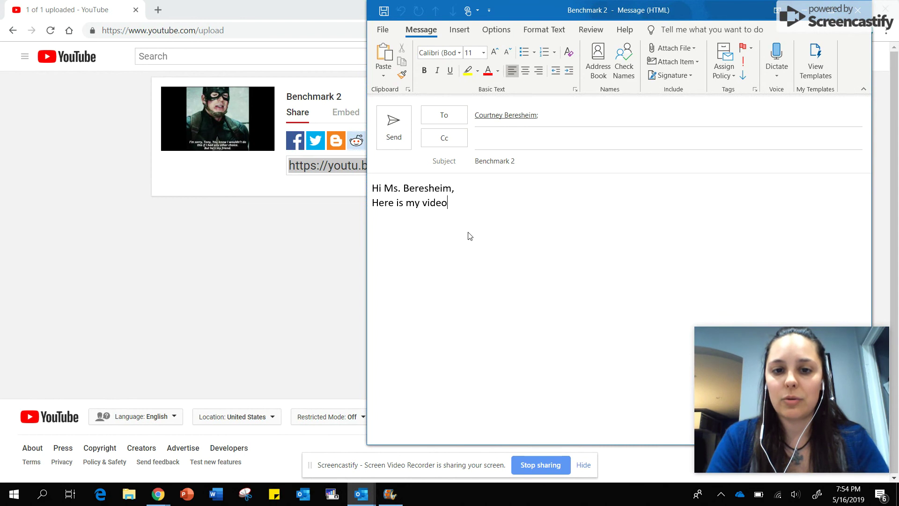
type(":")
type("https://youtu.be/2I1eWklypVY")
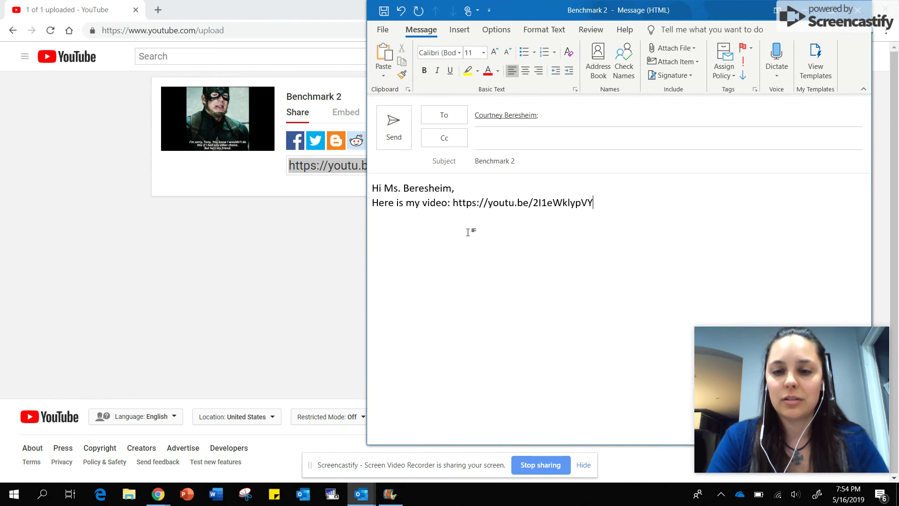
key("Return")
key("ctrl+z")
type("Your name")
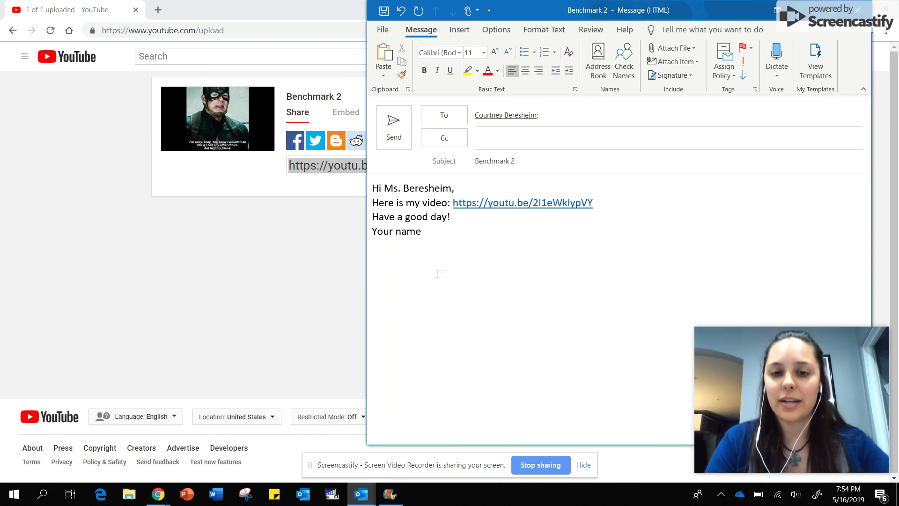
left_click(387, 126)
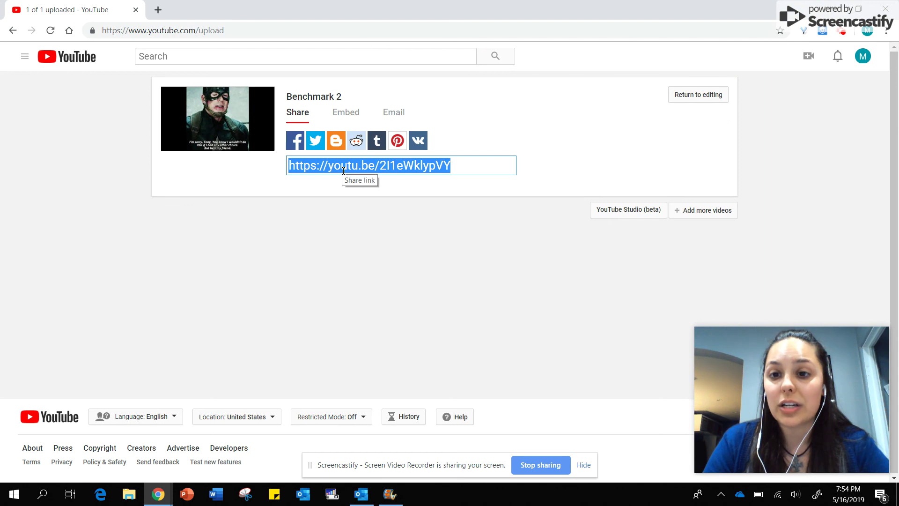
- Open the pasted share link, pause the video at 0:02, and dismiss the email notification
left_click(338, 32)
key("ctrl+v")
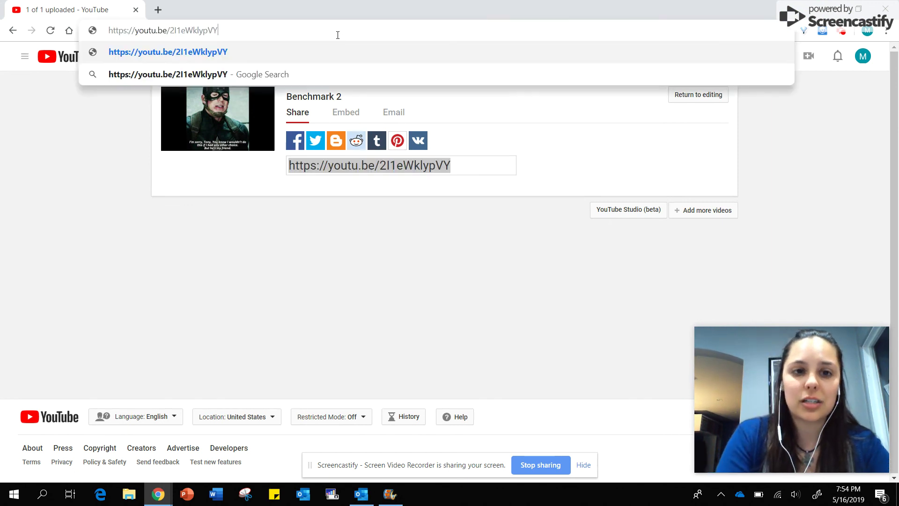
key("Return")
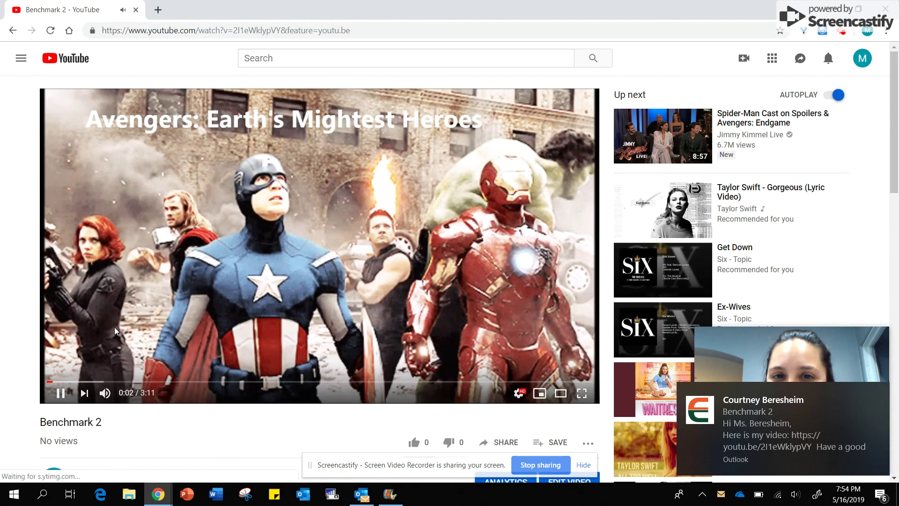
left_click(115, 327)
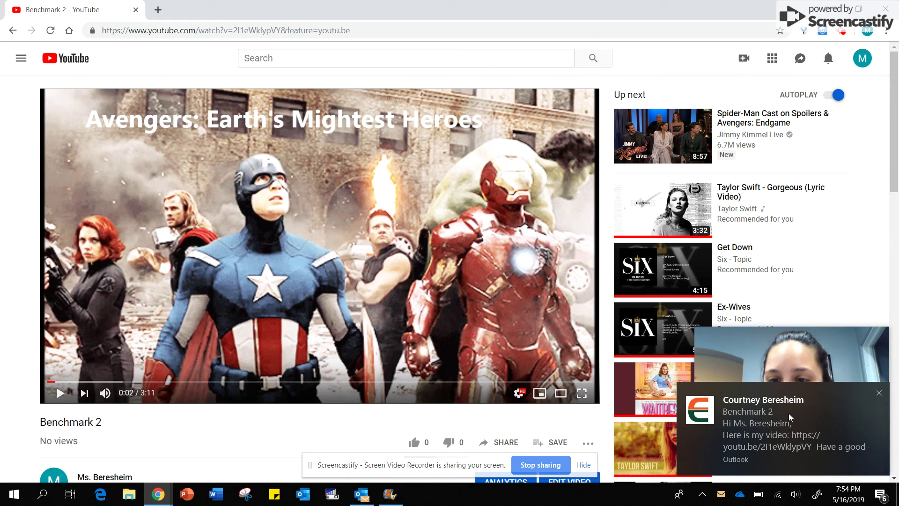
left_click(878, 394)
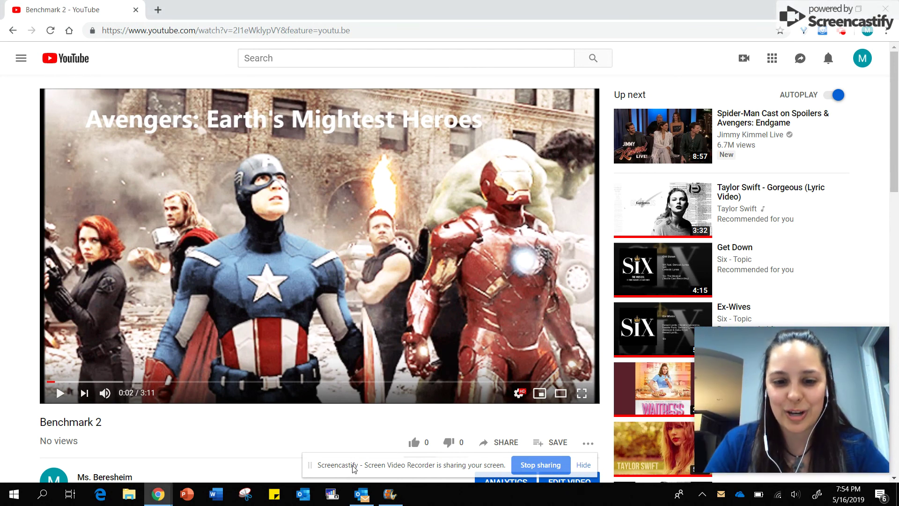